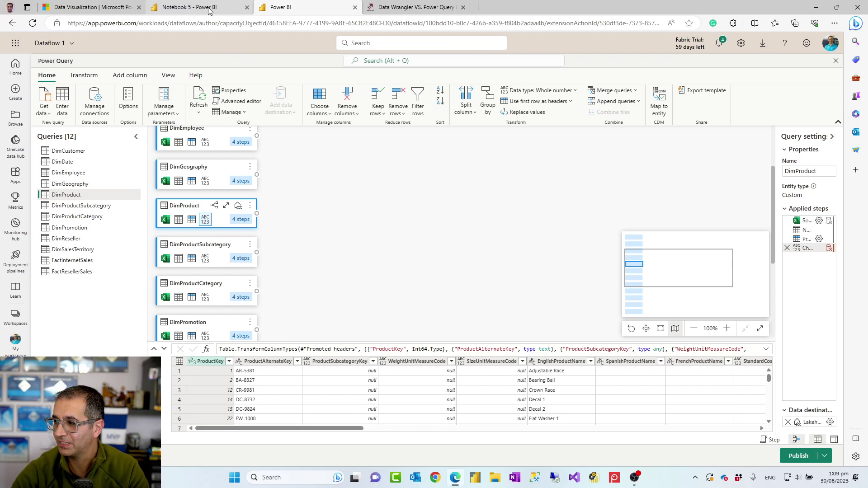
# - View the Data Wrangler page for df in Notebook 5 and return to the Dataflow 1 editor
pyautogui.moveTo(208, 10)
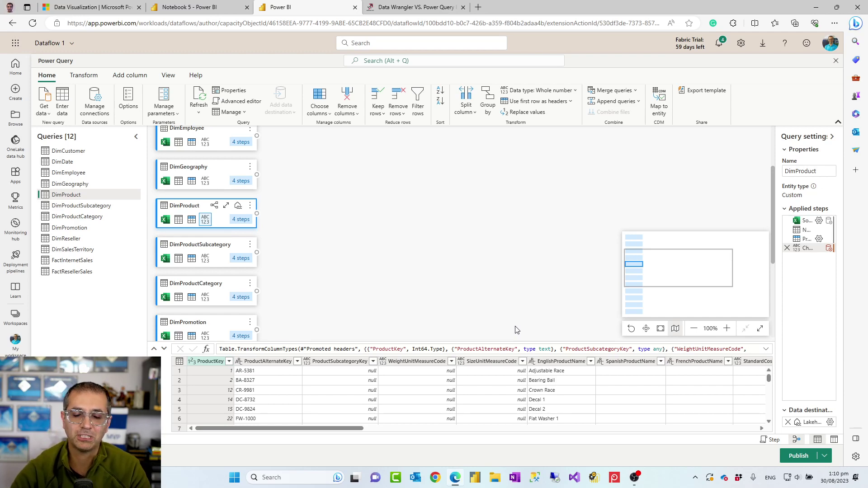
pyautogui.click(211, 6)
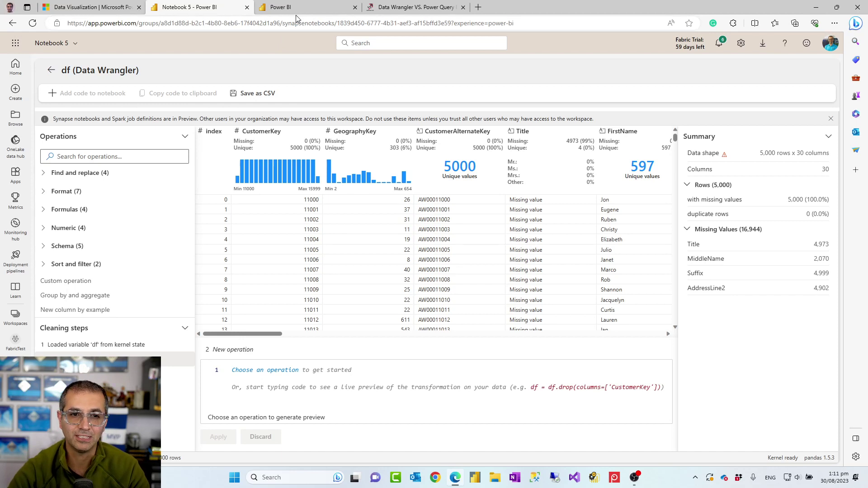
pyautogui.moveTo(303, 12)
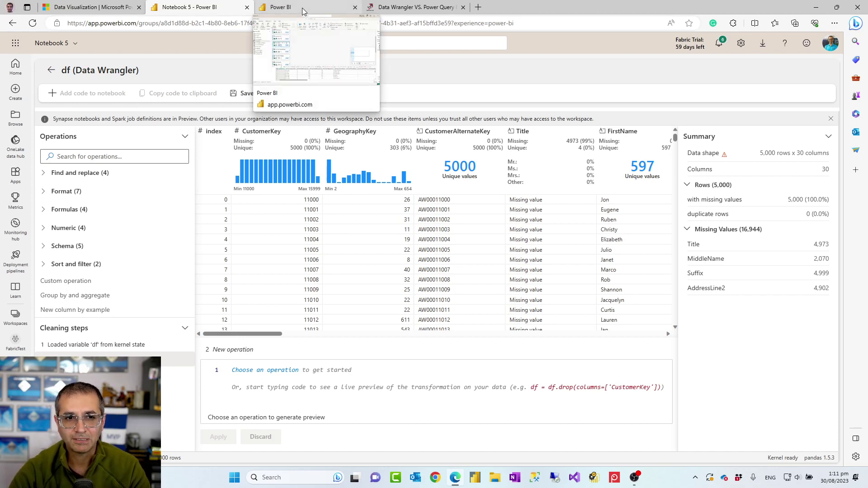
pyautogui.click(303, 11)
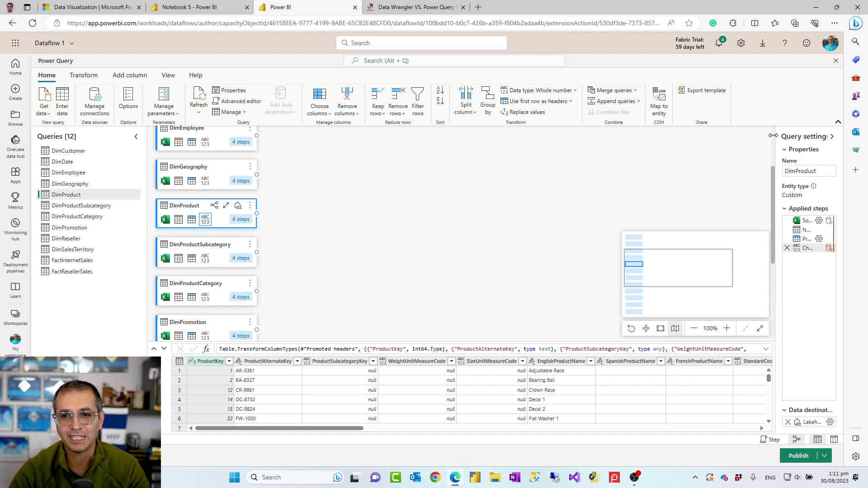
# - Browse the full list of new data source connectors for the dataflow and close it without choosing one
pyautogui.click(46, 113)
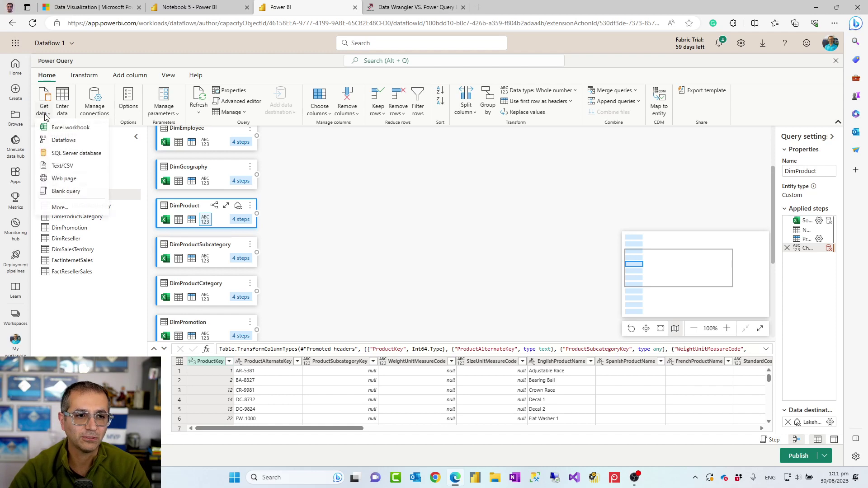
pyautogui.click(56, 208)
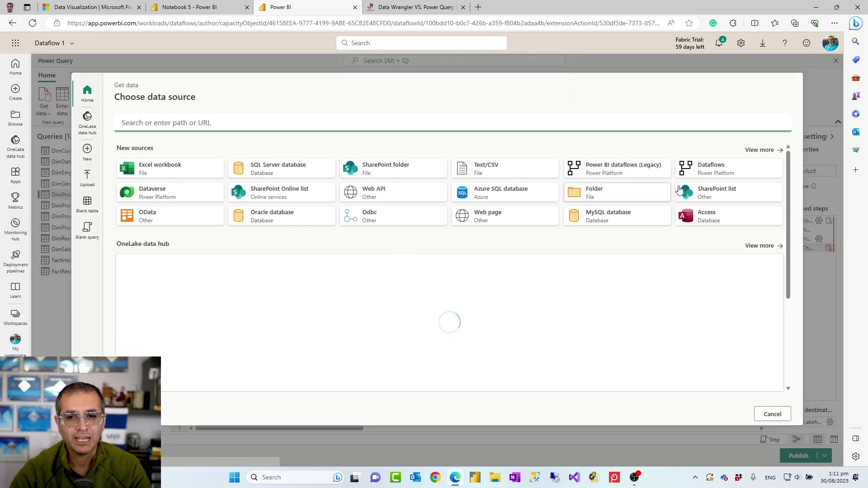
pyautogui.click(762, 151)
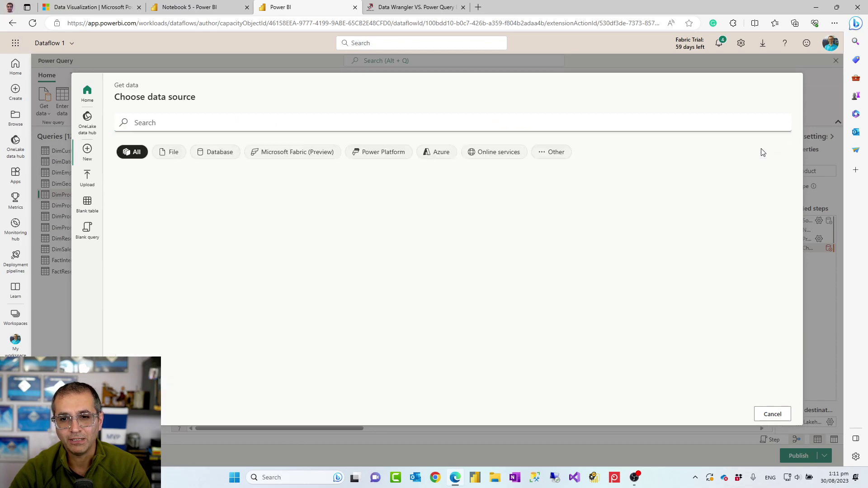
pyautogui.scroll(-10, 338, 294)
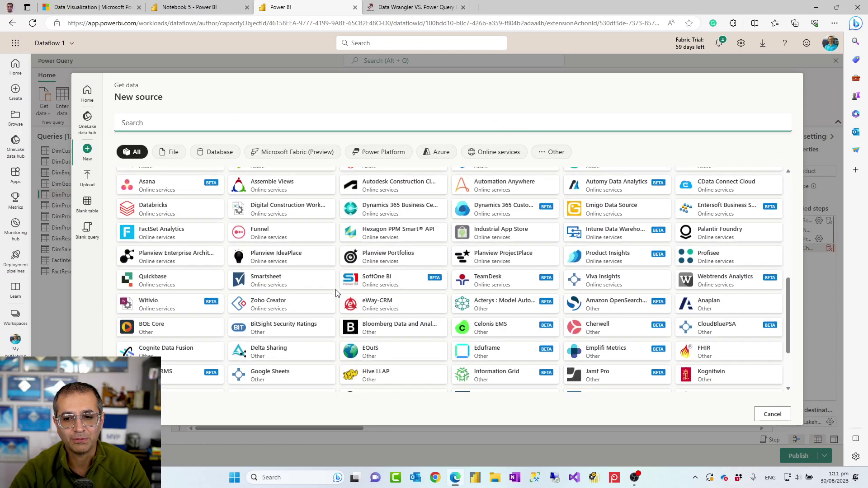
pyautogui.scroll(2, 333, 312)
pyautogui.scroll(10, 334, 312)
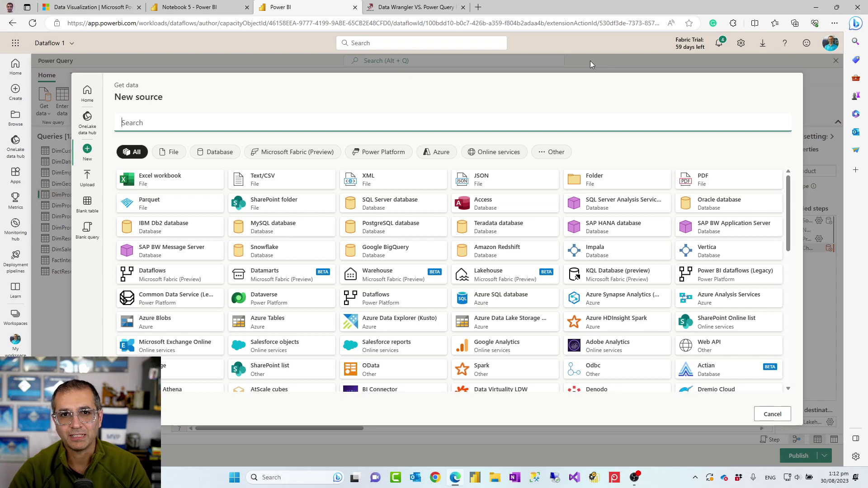
pyautogui.click(590, 61)
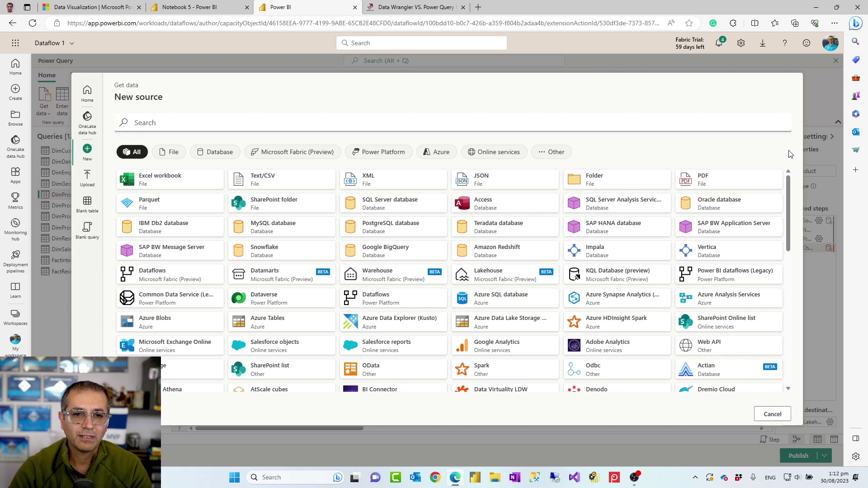
pyautogui.click(770, 413)
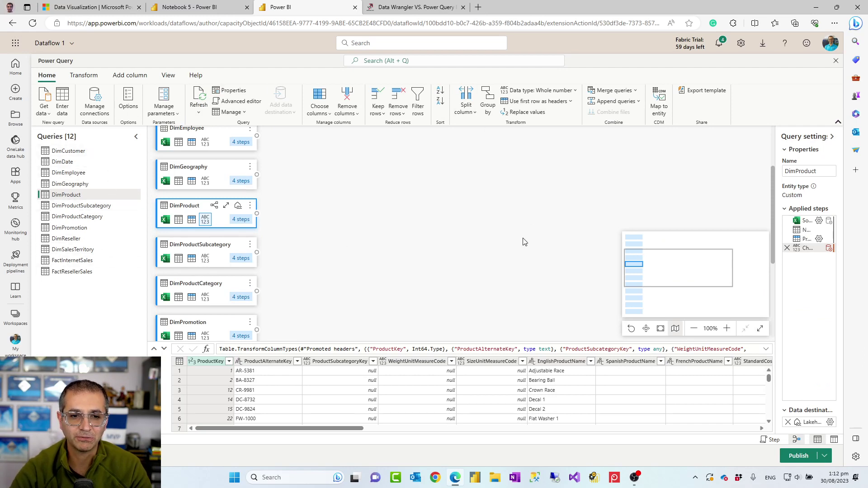
# - Merge DimProduct with DimProductSubcategory as a new query, matching both on ProductSubcategoryKey with a left outer join
pyautogui.click(250, 205)
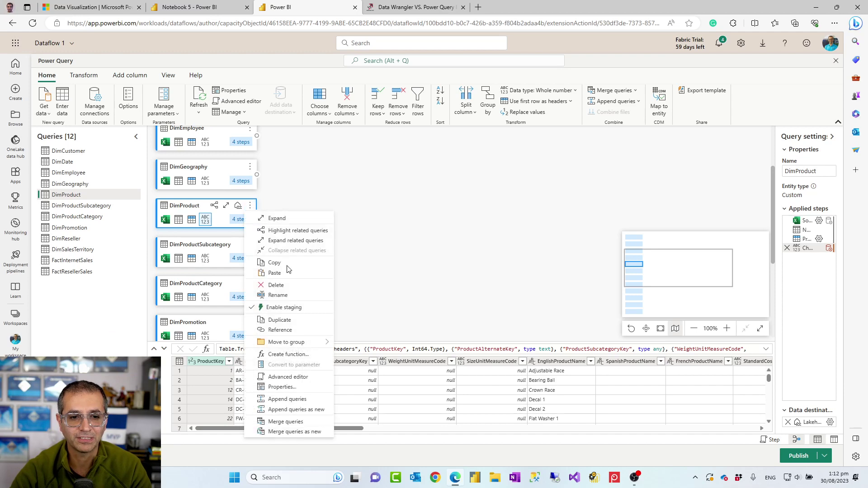
pyautogui.click(298, 432)
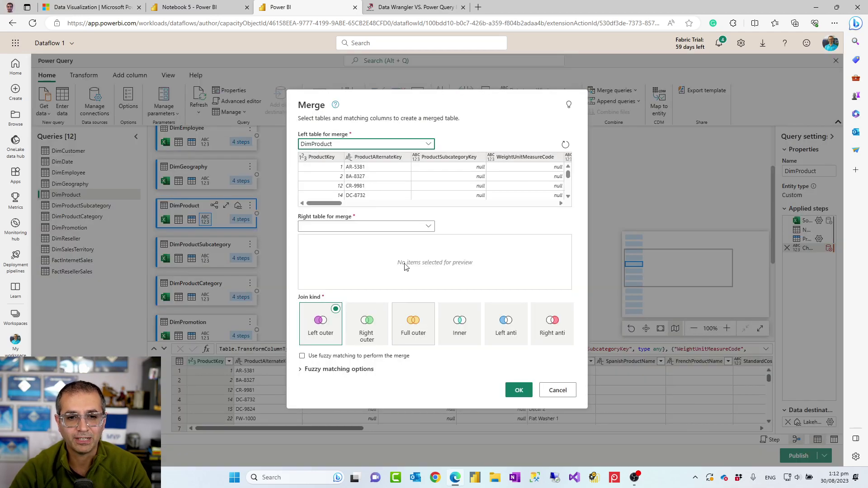
pyautogui.click(412, 226)
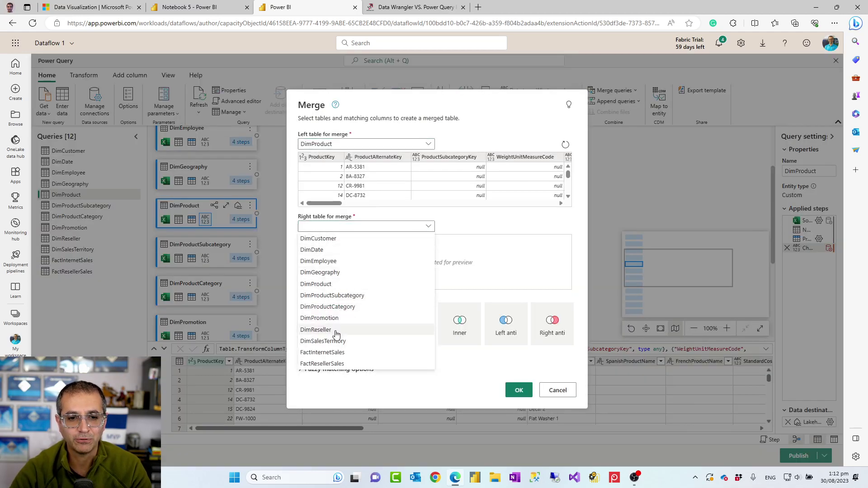
pyautogui.click(334, 295)
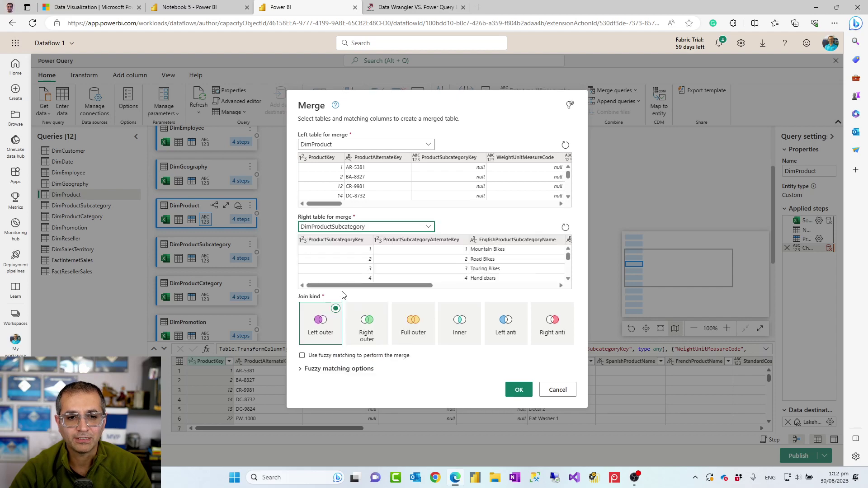
pyautogui.click(454, 160)
pyautogui.click(338, 240)
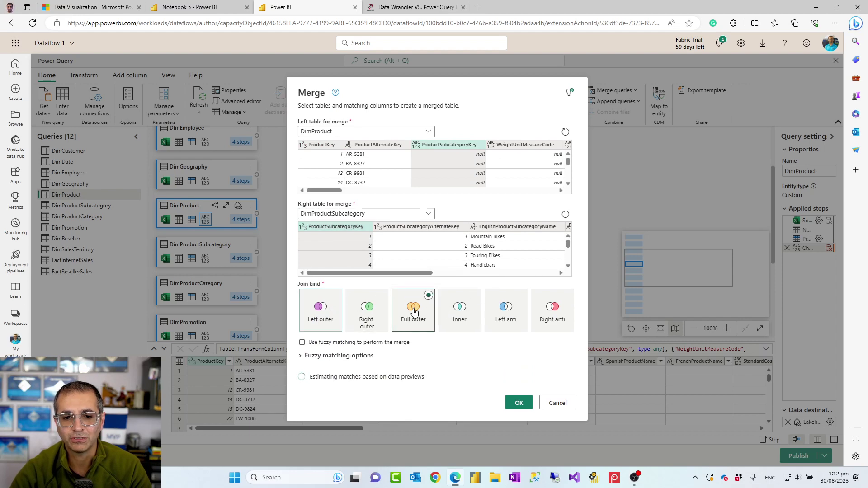
pyautogui.click(510, 398)
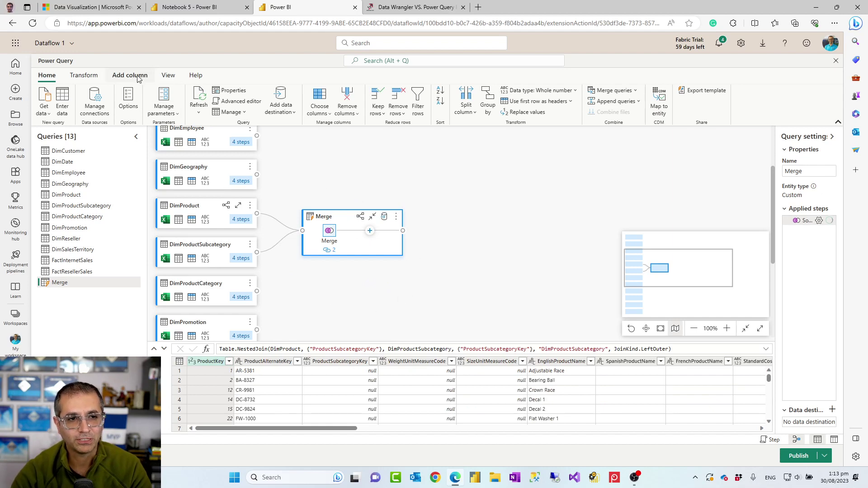
# - Review the column-adding and transformation commands and the data destination options for the Merge query
pyautogui.click(93, 76)
pyautogui.click(126, 77)
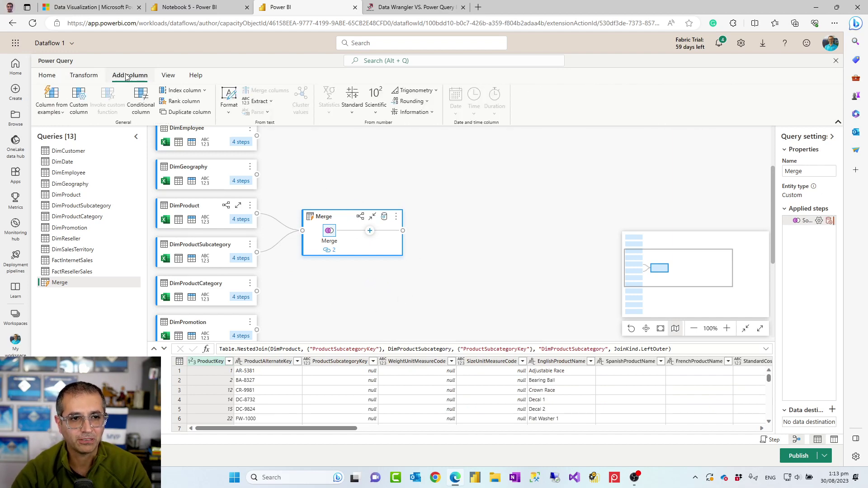
pyautogui.click(79, 83)
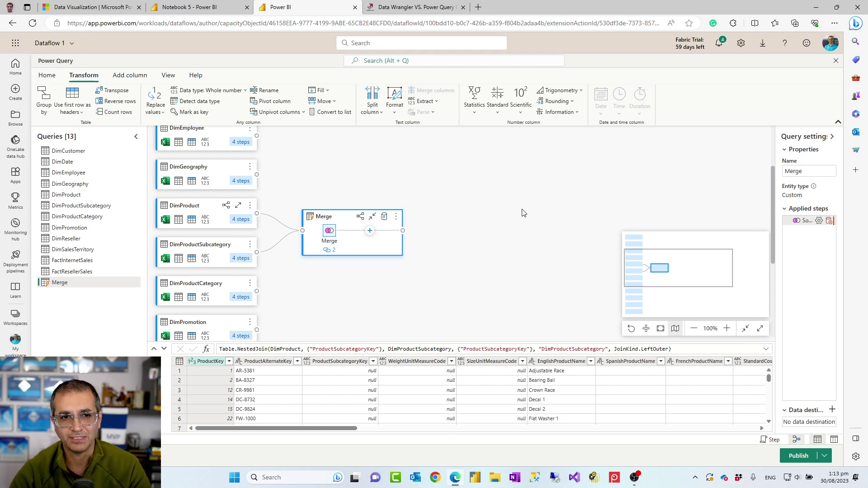
pyautogui.click(833, 411)
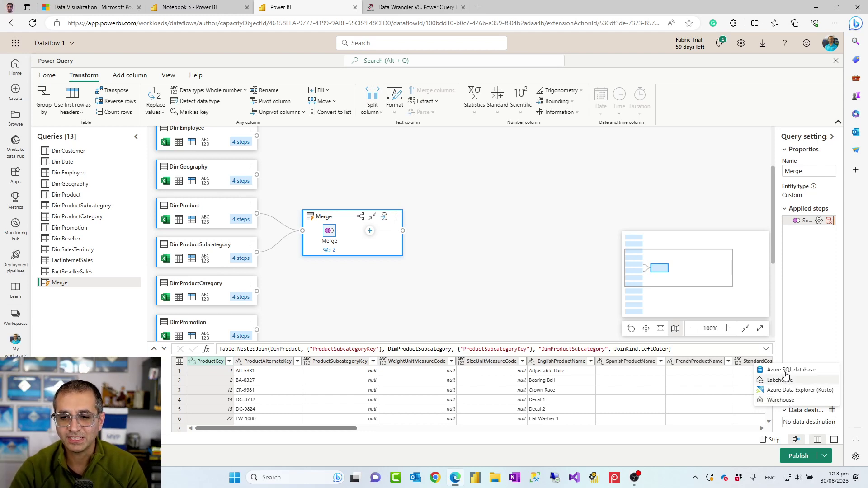
pyautogui.click(496, 259)
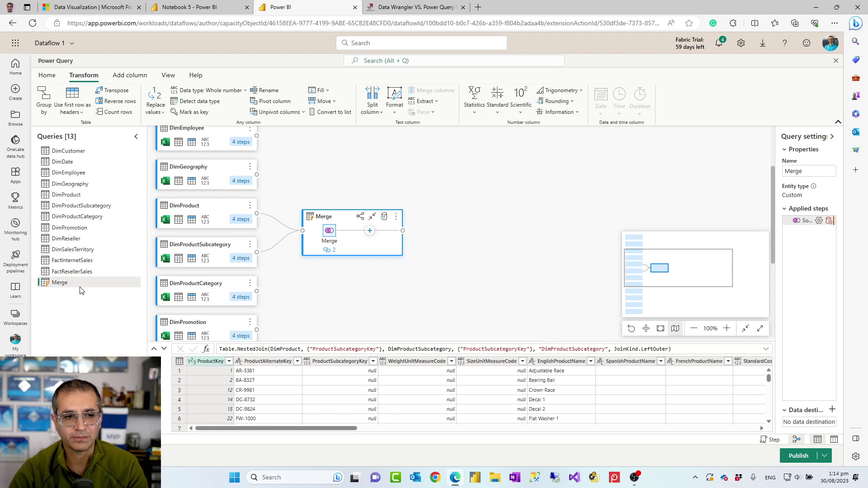
# - Examine the Merge query's M script in the advanced editor and close it without changes
pyautogui.rightClick(69, 283)
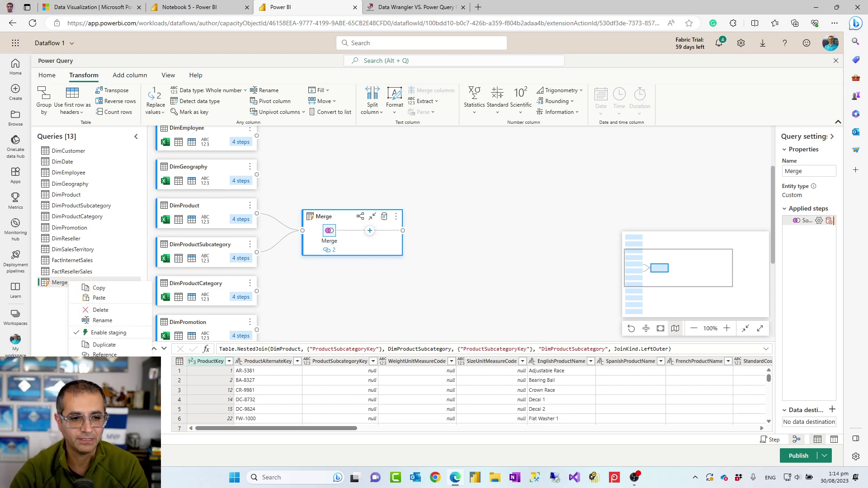
pyautogui.click(106, 402)
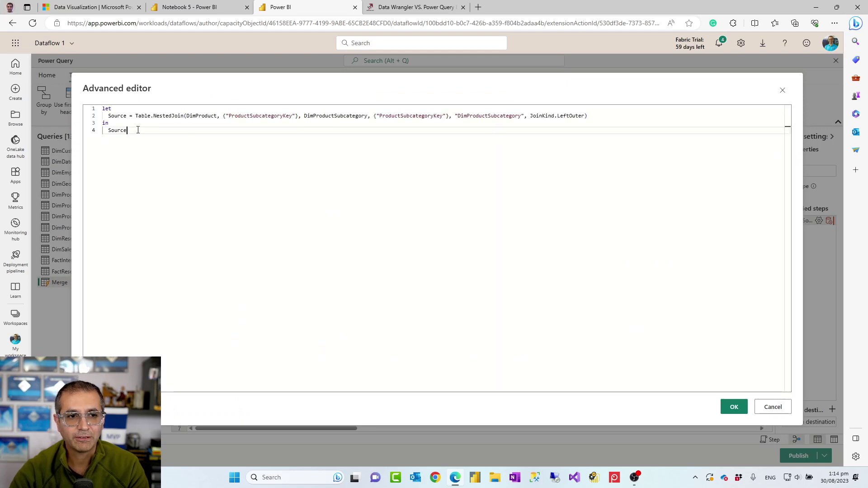
pyautogui.moveTo(144, 130); pyautogui.dragTo(99, 108)
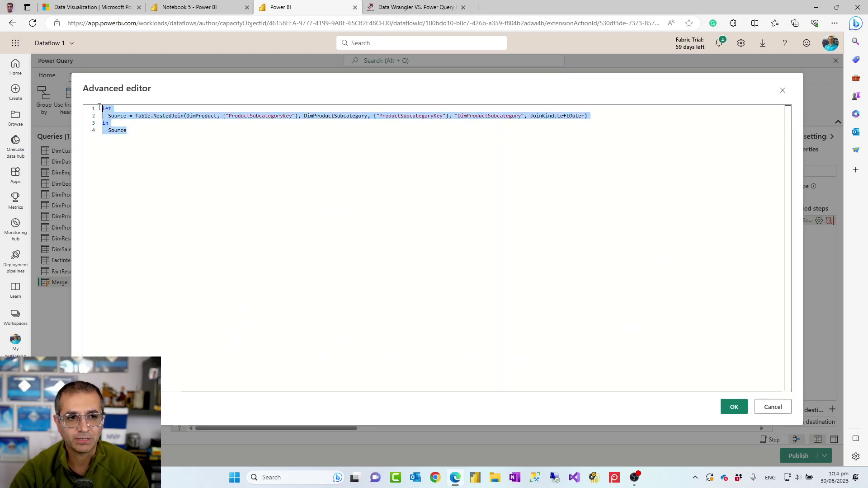
pyautogui.click(128, 132)
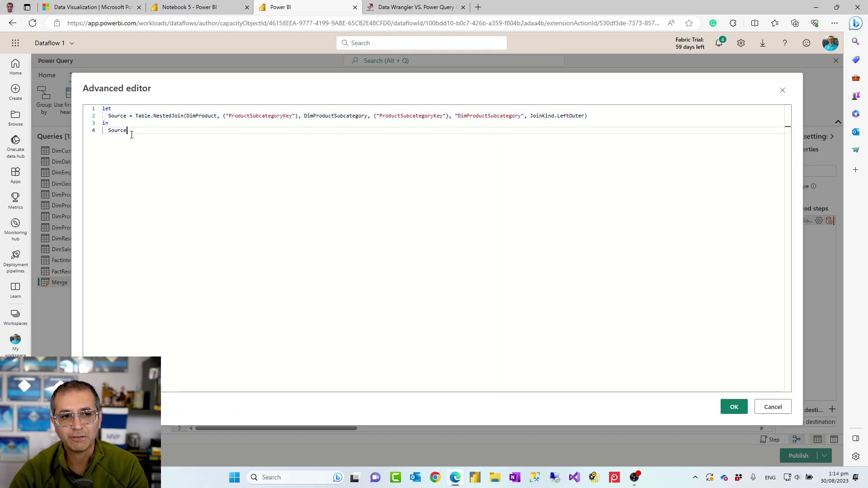
pyautogui.click(773, 407)
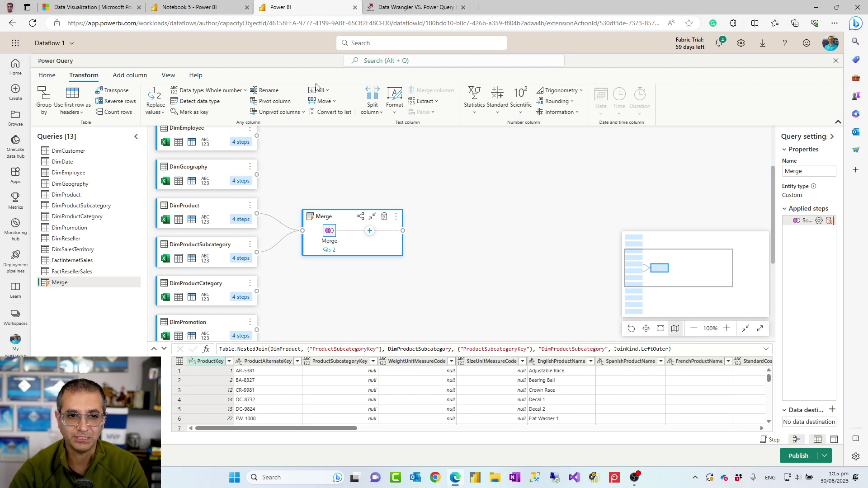
# - Leave Data Wrangler in Notebook 5 and examine the cell code that imports pandas and reads the DimCustomer sheet into df
pyautogui.click(205, 8)
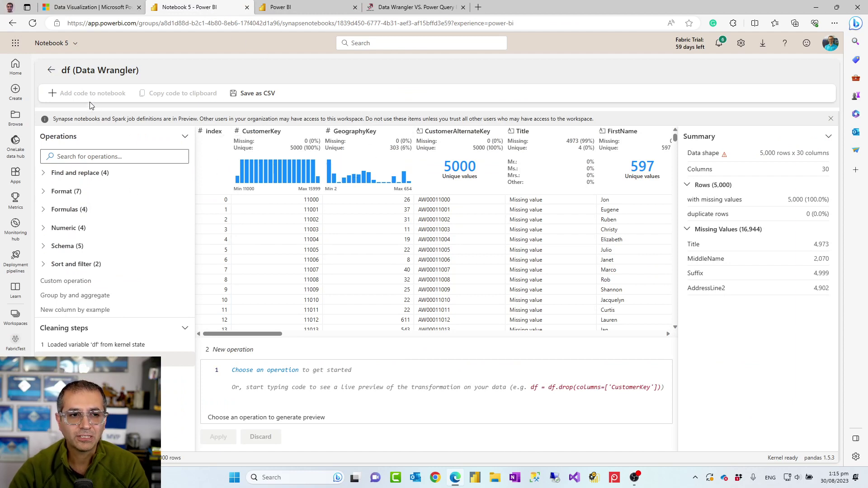
pyautogui.click(51, 71)
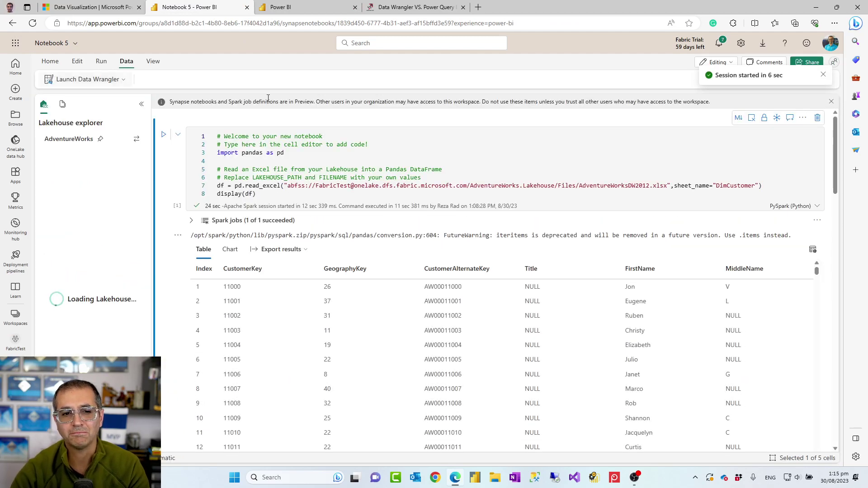
pyautogui.click(740, 187)
pyautogui.moveTo(766, 186); pyautogui.dragTo(208, 155)
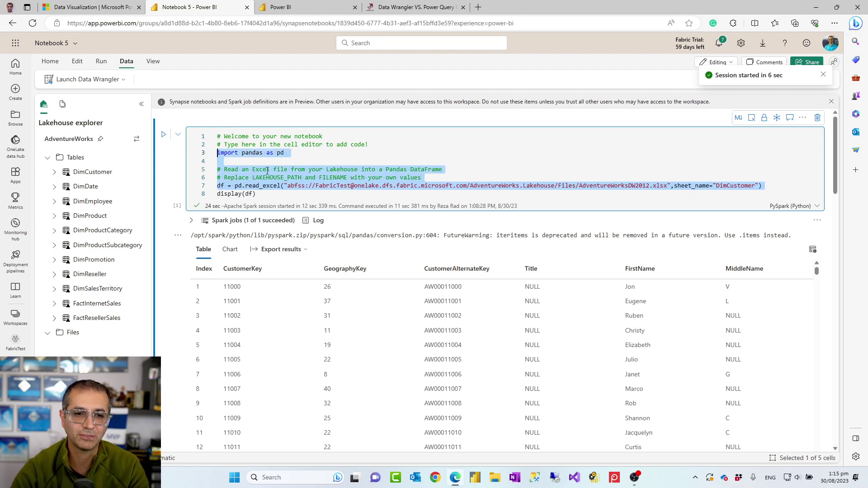
pyautogui.doubleClick(250, 152)
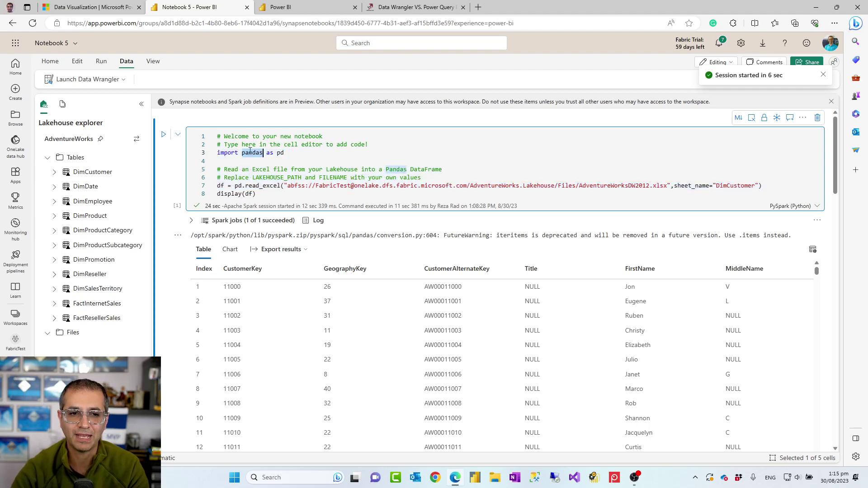
pyautogui.click(306, 154)
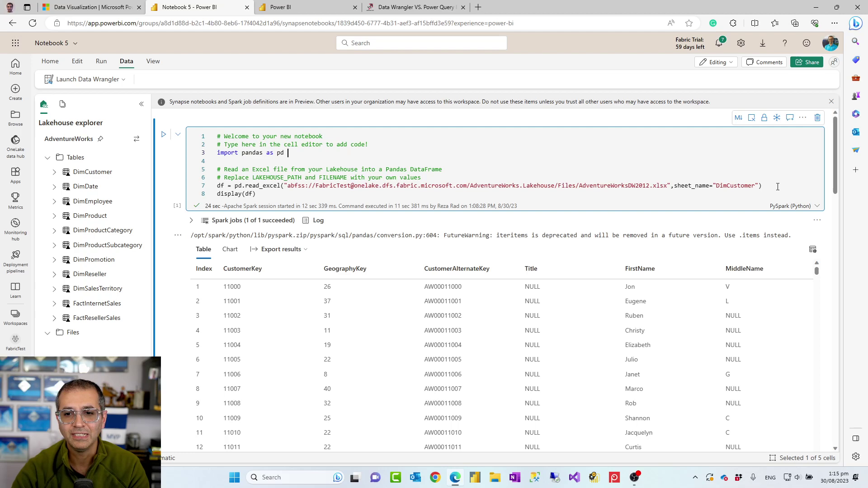
pyautogui.moveTo(768, 187); pyautogui.dragTo(180, 153)
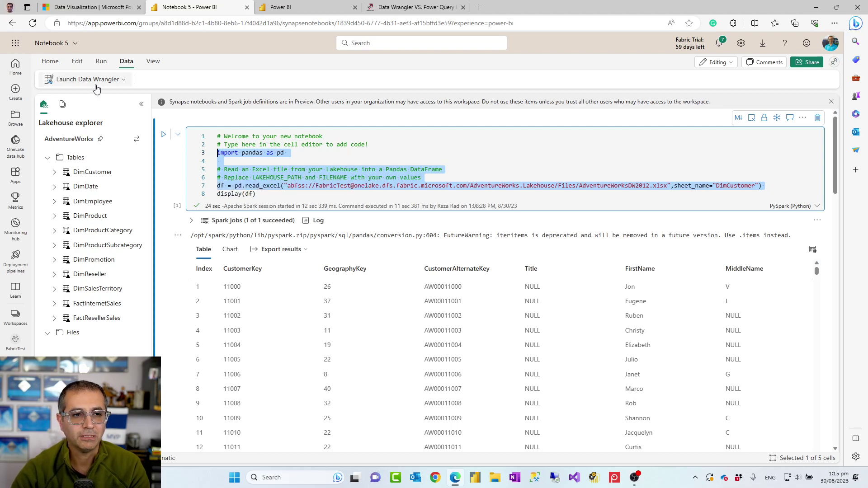
# - Launch Data Wrangler on the df dataframe and show the summary statistics of the CustomerKey column
pyautogui.click(121, 80)
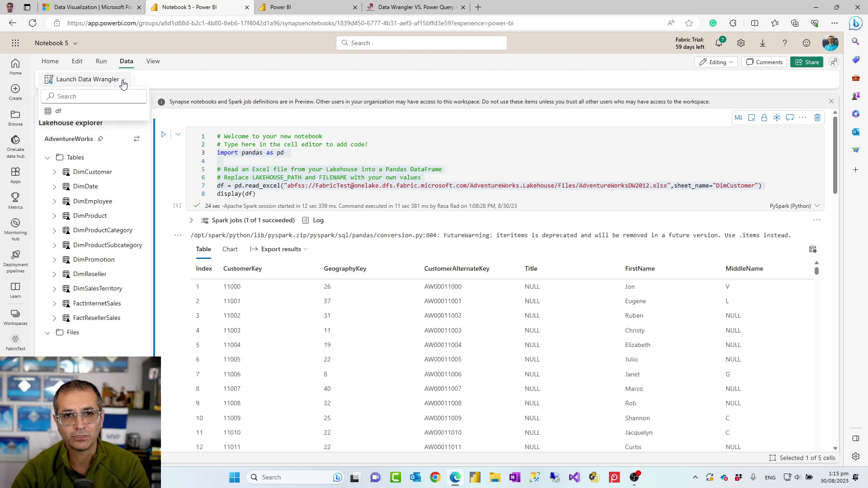
pyautogui.click(61, 112)
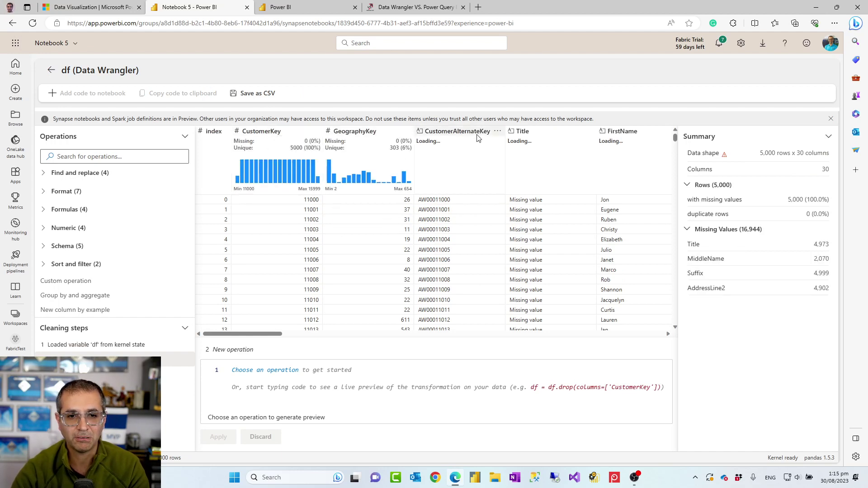
pyautogui.click(270, 131)
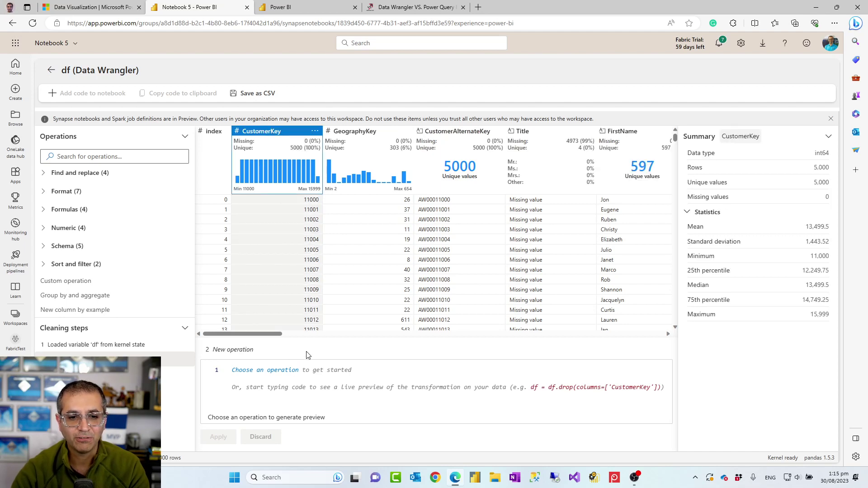
pyautogui.click(315, 132)
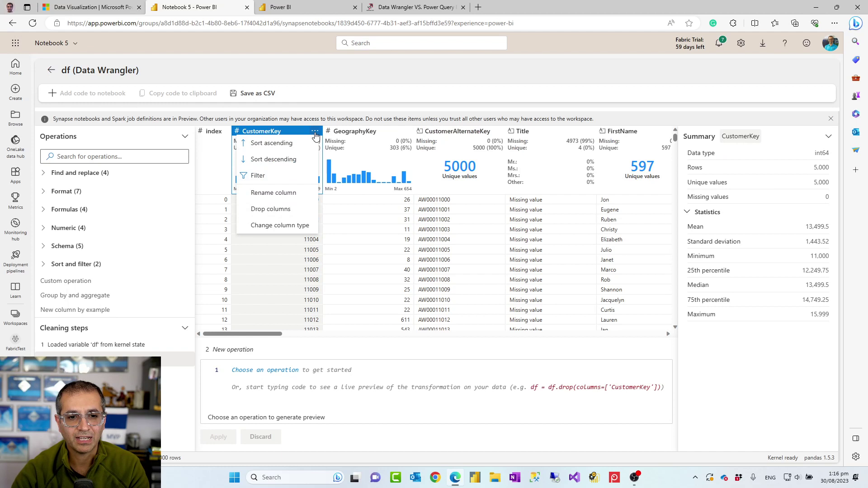
pyautogui.click(279, 209)
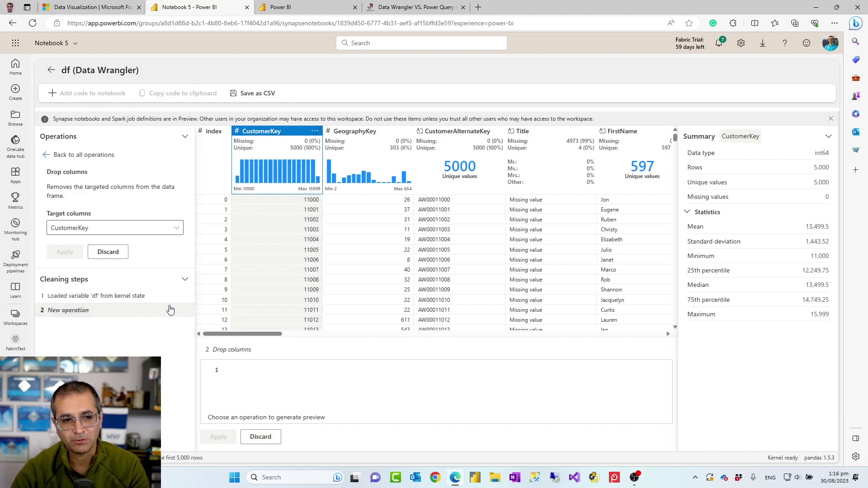
pyautogui.click(108, 252)
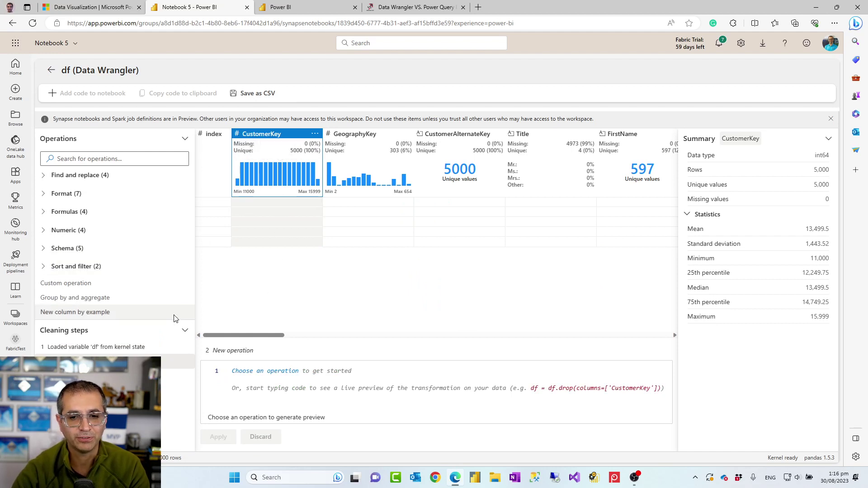
# - Inspect the first cleaning step, which loads the df variable from kernel state, and return to the current operation
pyautogui.click(61, 348)
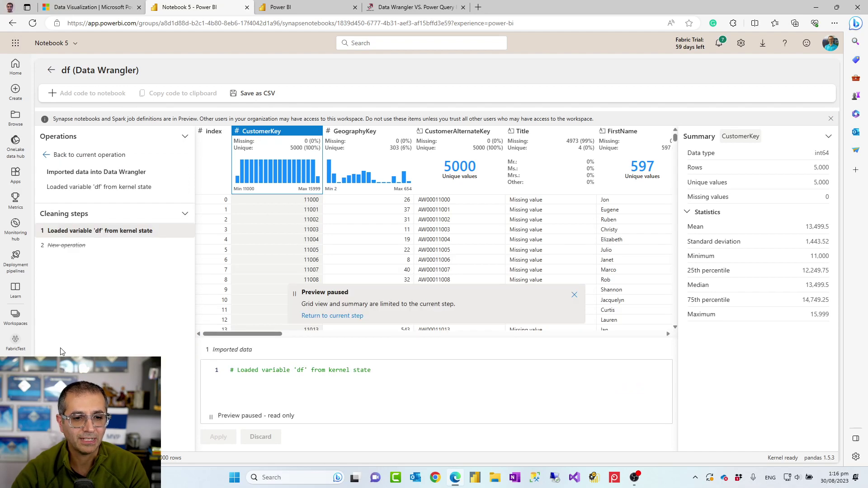
pyautogui.click(66, 246)
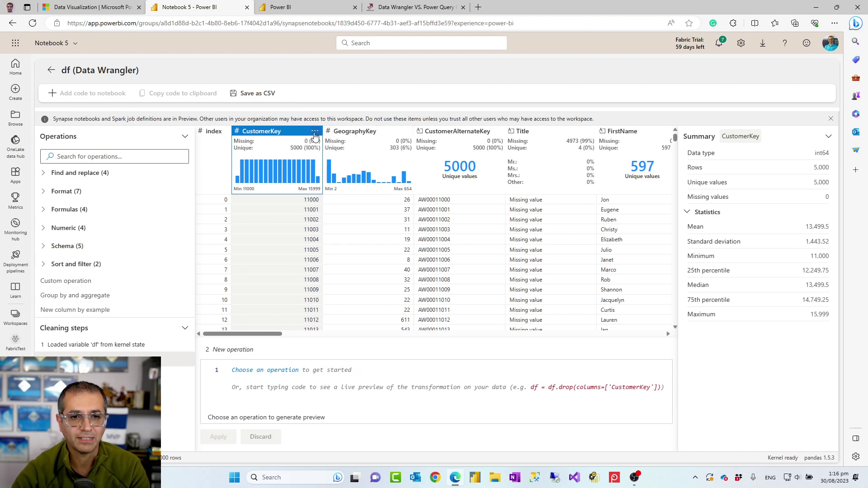
# - Sort the df data by CustomerKey in descending order and examine the Python code generated for the sort step
pyautogui.click(315, 131)
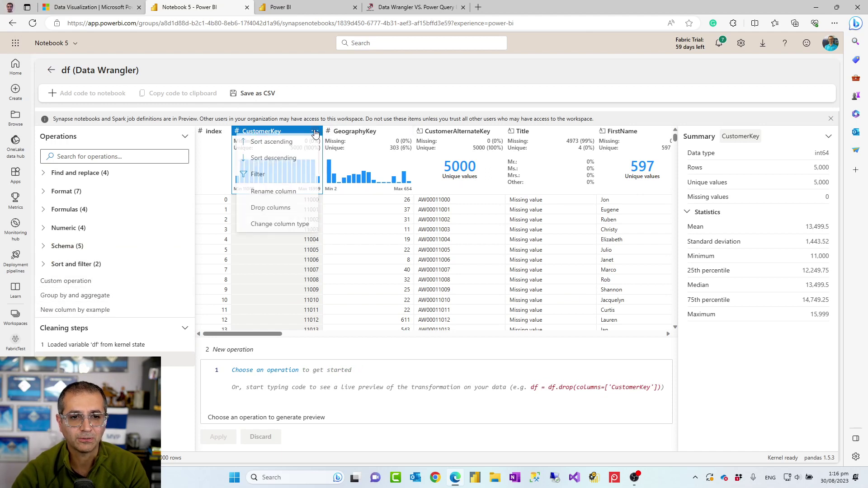
pyautogui.click(275, 160)
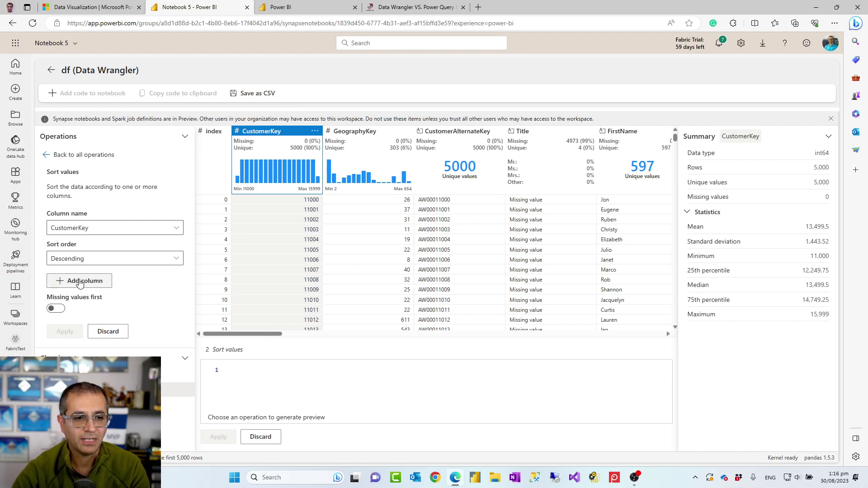
pyautogui.click(64, 332)
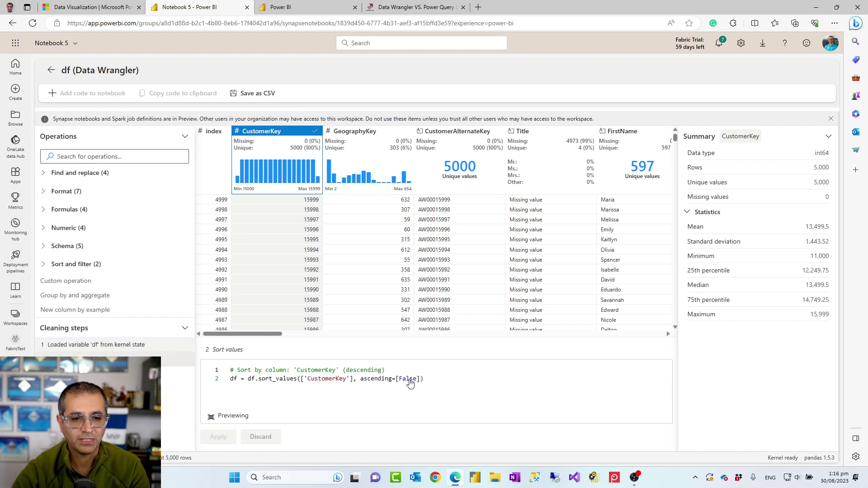
pyautogui.moveTo(423, 379); pyautogui.dragTo(229, 379)
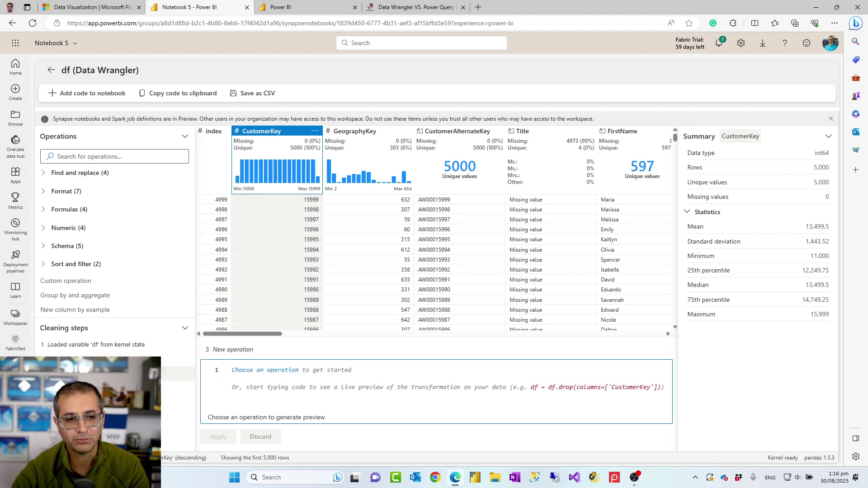
pyautogui.click(90, 360)
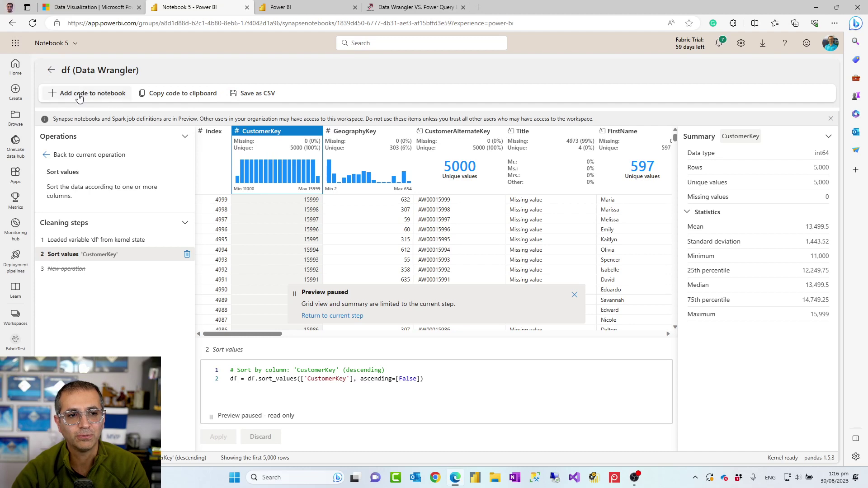
# - Exit Data Wrangler without adding the code and examine the select, group and sort lines of the clean_data function in Notebook 5
pyautogui.click(51, 70)
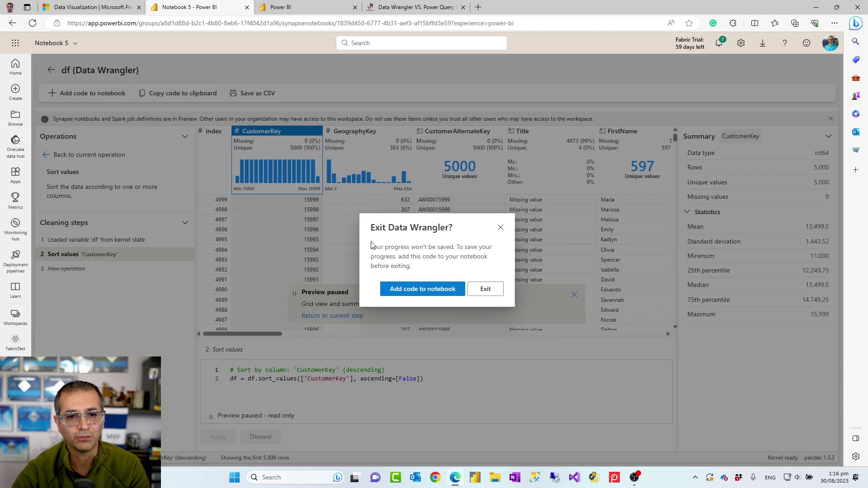
pyautogui.click(483, 292)
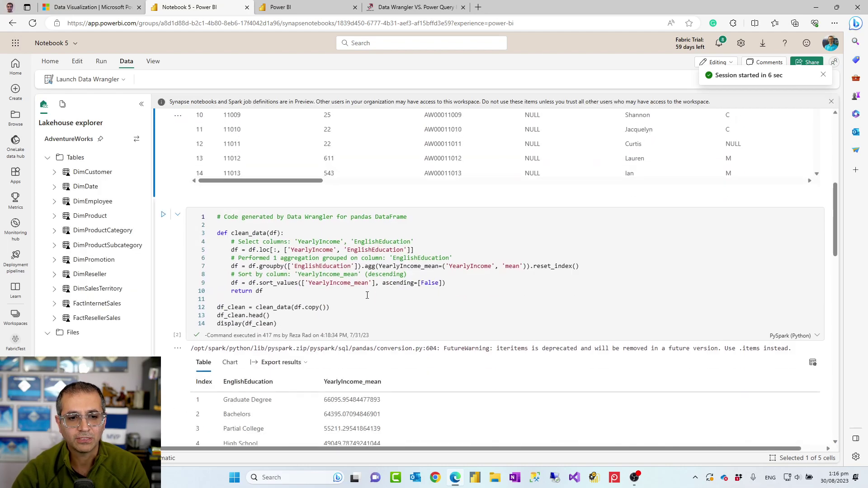
pyautogui.moveTo(446, 283); pyautogui.dragTo(204, 244)
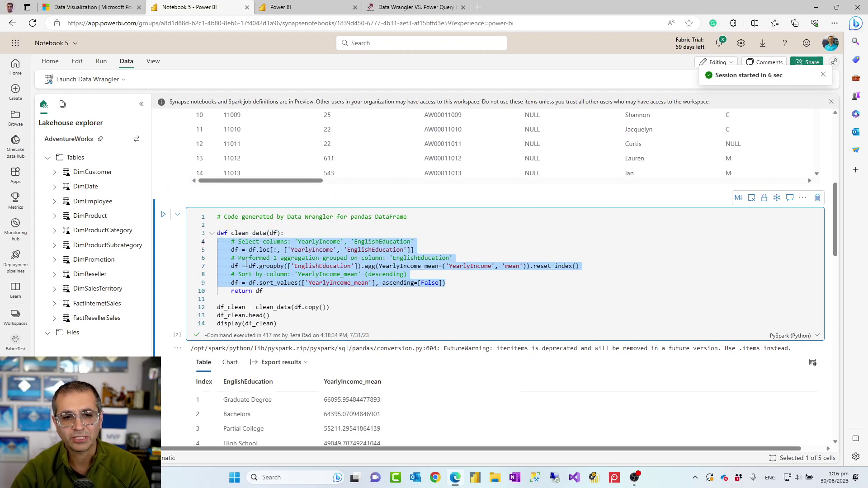
pyautogui.scroll(-1, 316, 290)
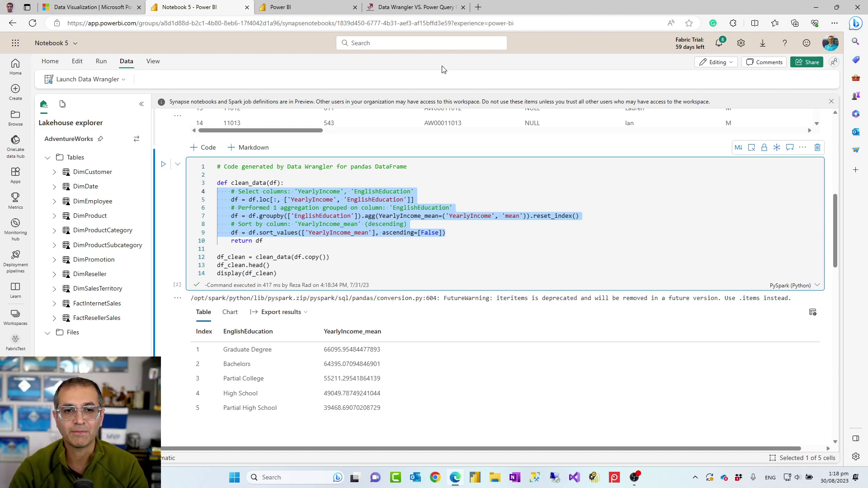
# - Switch to the RADACAD article and examine its comparison table of Power Query Editor and Data Wrangler
pyautogui.click(407, 11)
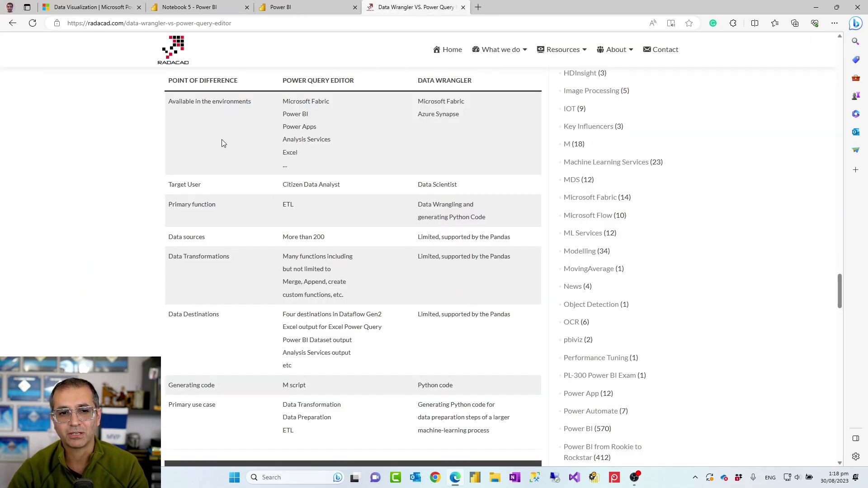